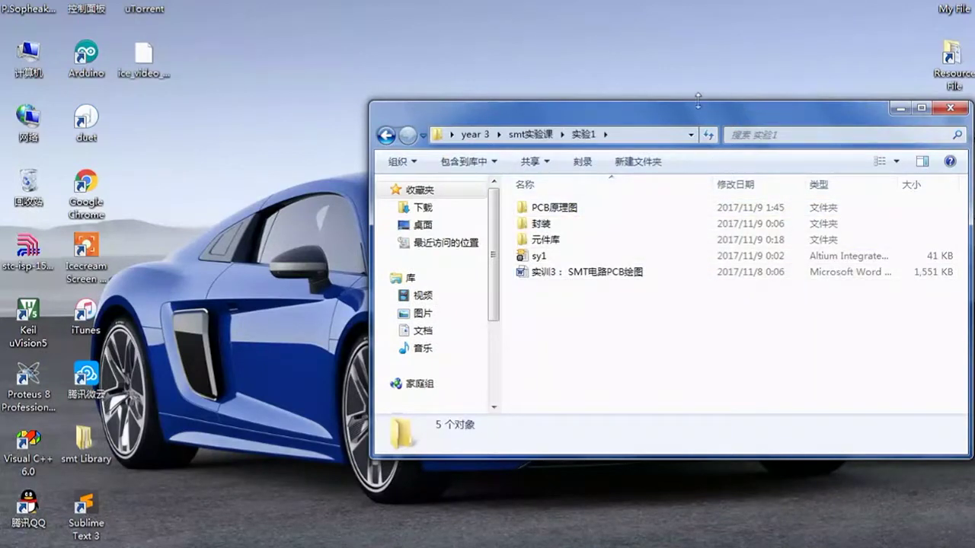
Step: Close the 实验1 window and open the smt USB folder inside smt Library
left_click(950, 108)
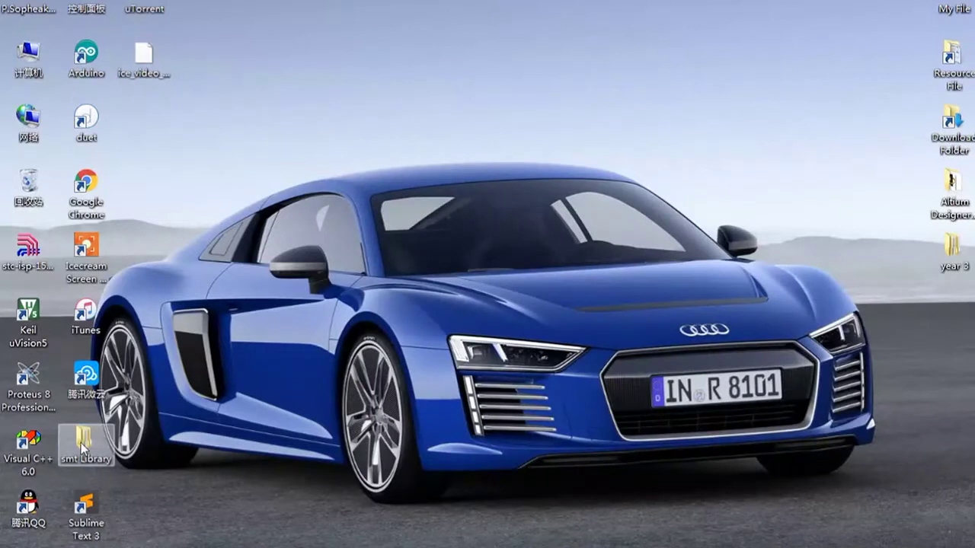
double_click(81, 443)
double_click(577, 211)
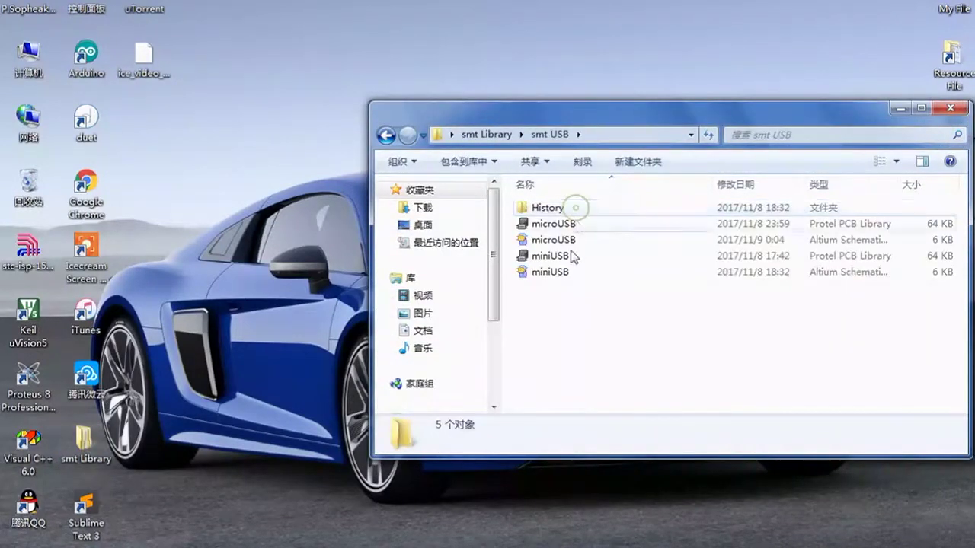
Step: Practise marquee-selecting the four microUSB and miniUSB library files, clearing the selection between tries
left_click_drag(556, 274, 587, 222)
left_click(584, 344)
left_click_drag(571, 329, 609, 223)
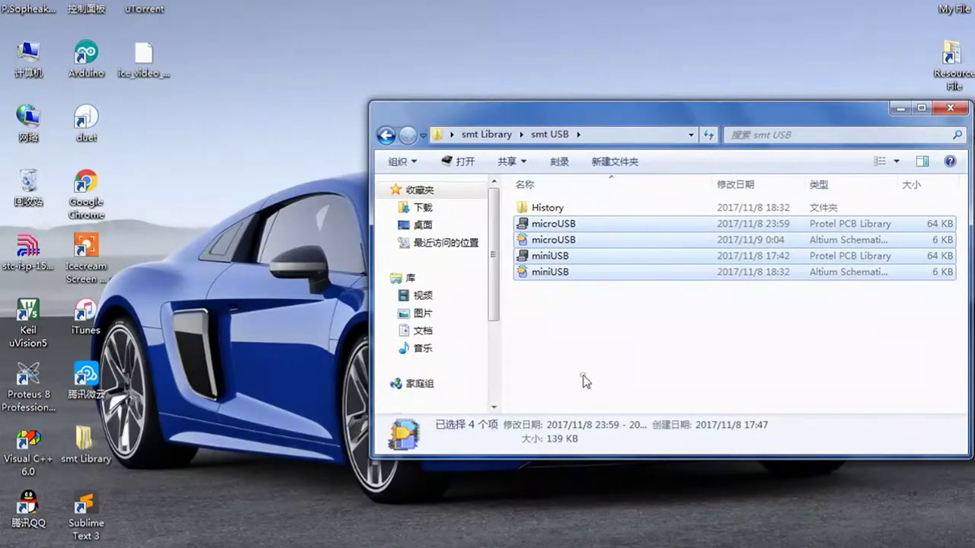
left_click(584, 381)
left_click_drag(506, 336, 611, 215)
left_click_drag(560, 330, 626, 229)
left_click(625, 336)
left_click_drag(577, 368, 678, 221)
left_click_drag(620, 330, 663, 219)
left_click(609, 367)
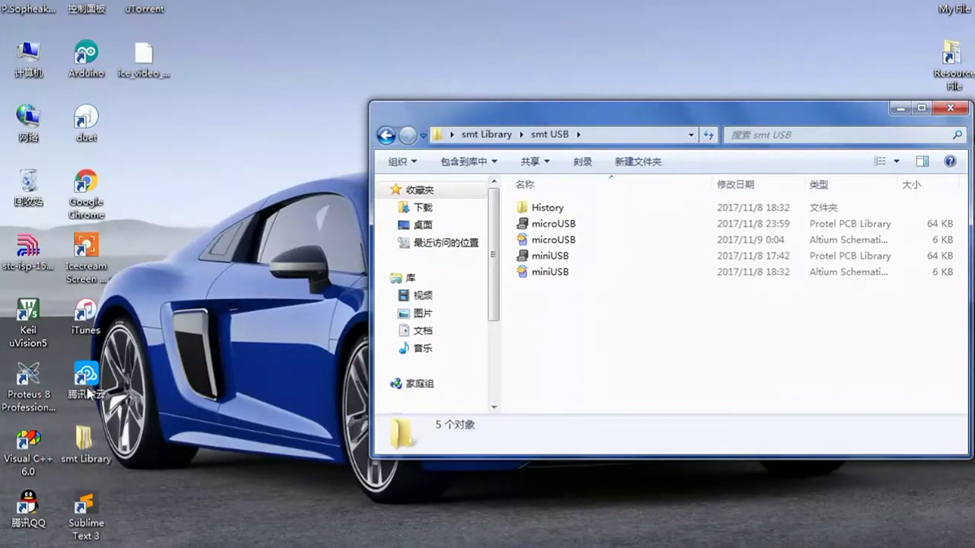
mouse_move(177, 545)
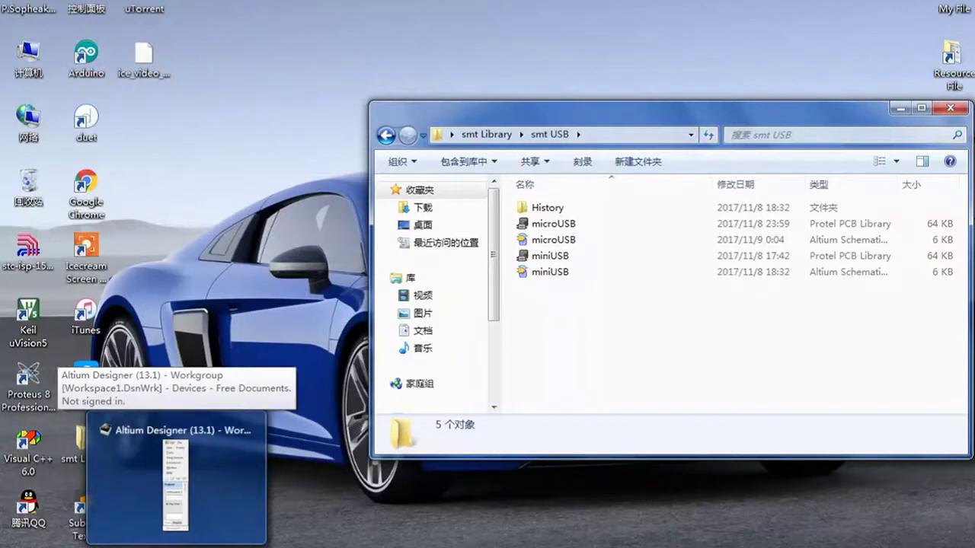
Step: Maximize Altium Designer and create a new Integrated Library project via File > New > Project
left_click(176, 480)
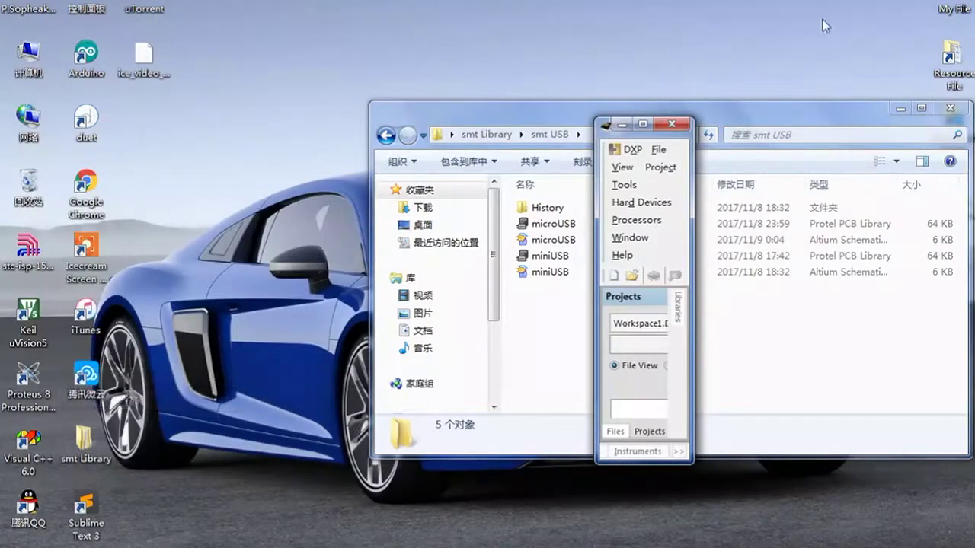
double_click(644, 122)
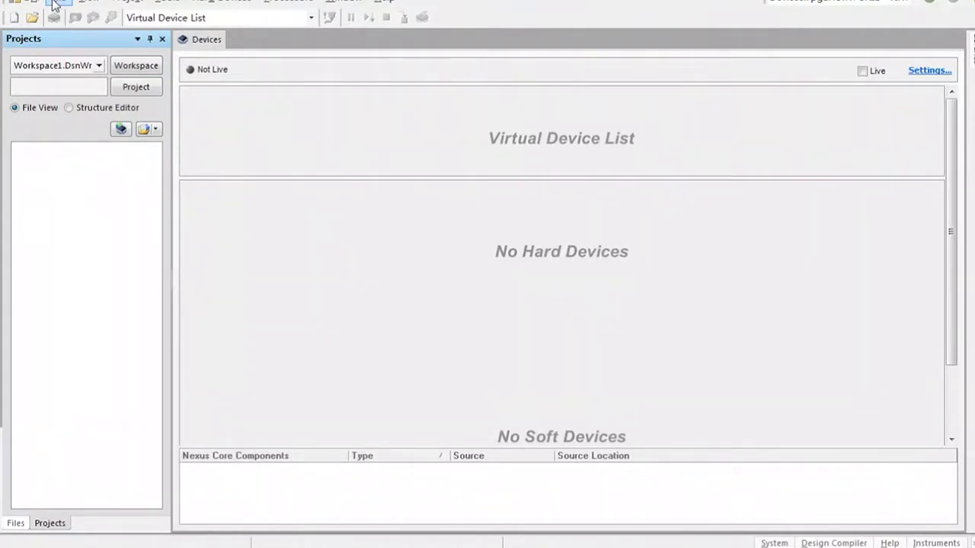
left_click(55, 4)
mouse_move(76, 22)
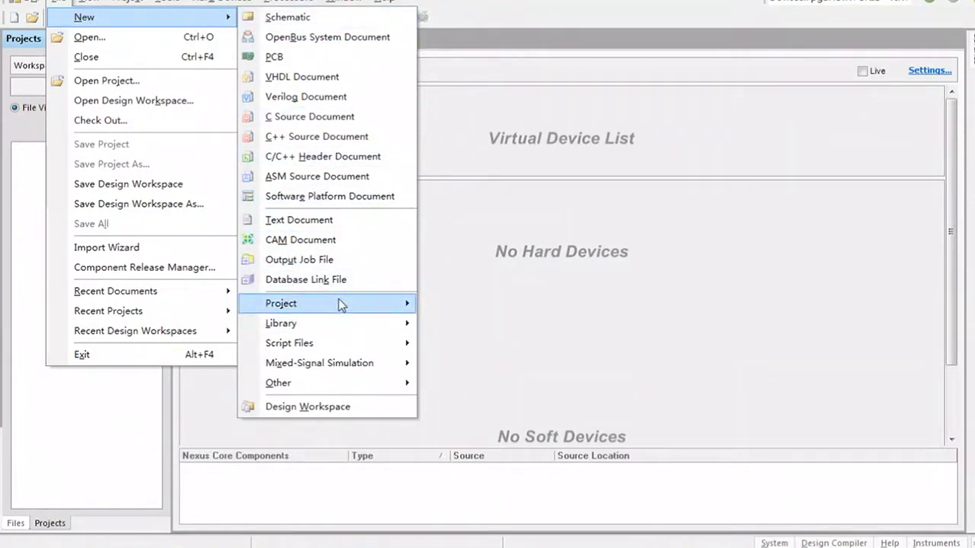
mouse_move(394, 308)
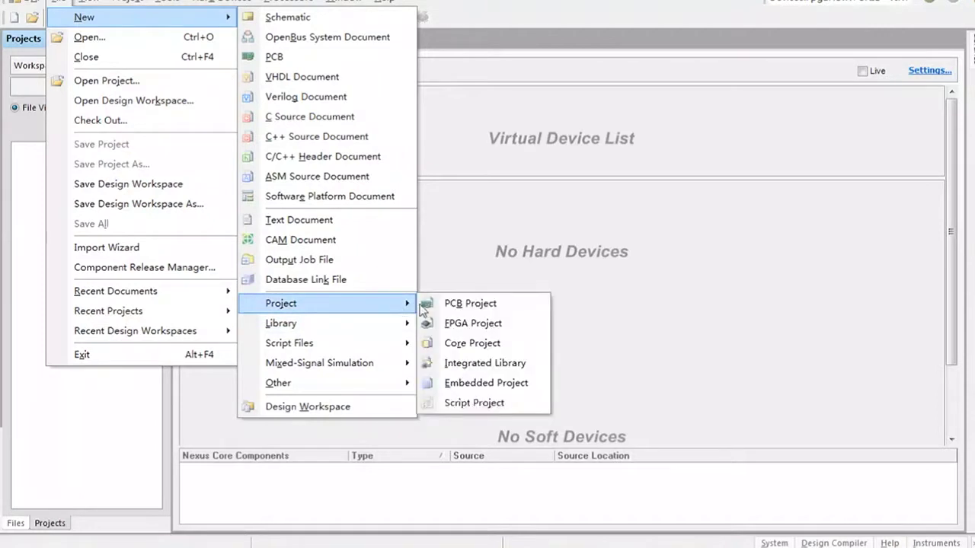
left_click(484, 364)
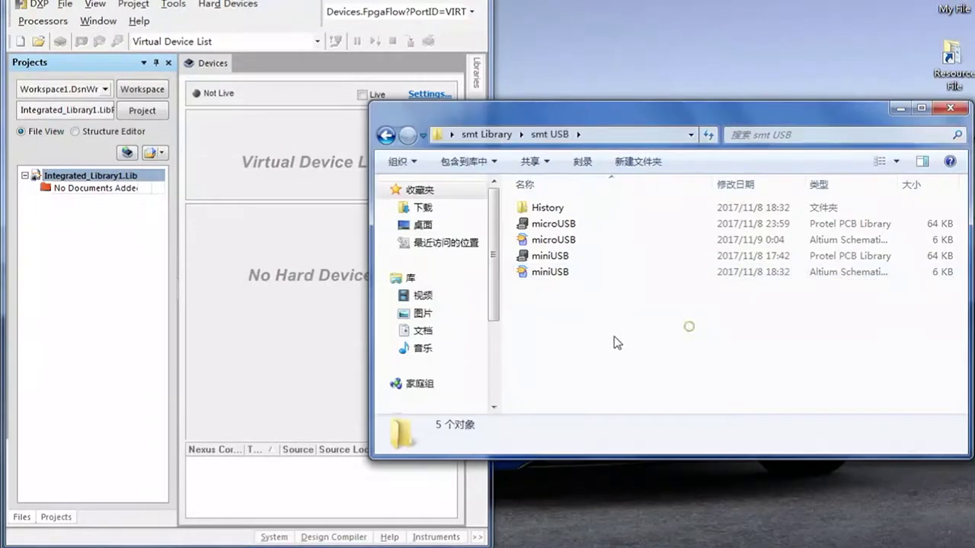
Step: Drag the four microUSB and miniUSB PcbLib/SchLib files from Explorer into Altium, then close Explorer
left_click_drag(564, 343, 638, 224)
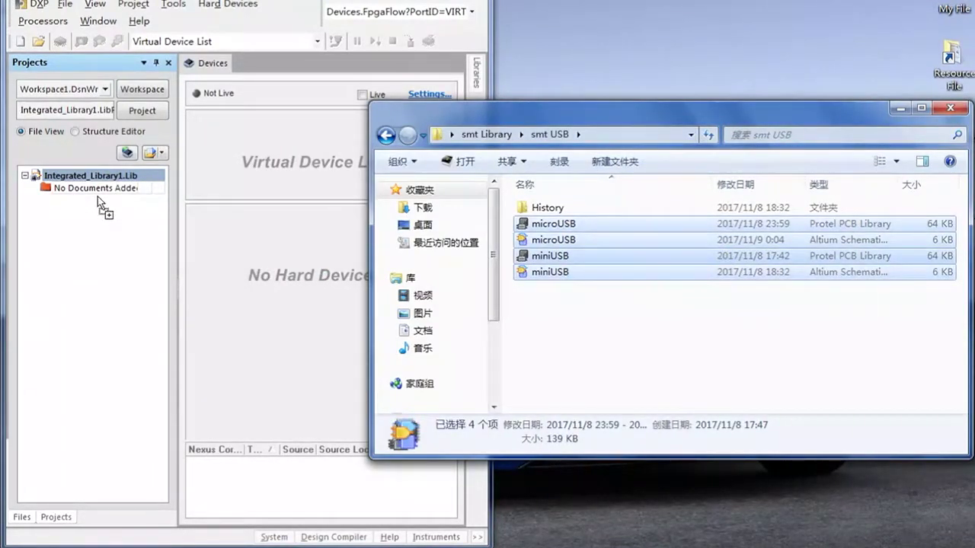
left_click_drag(90, 182, 200, 200)
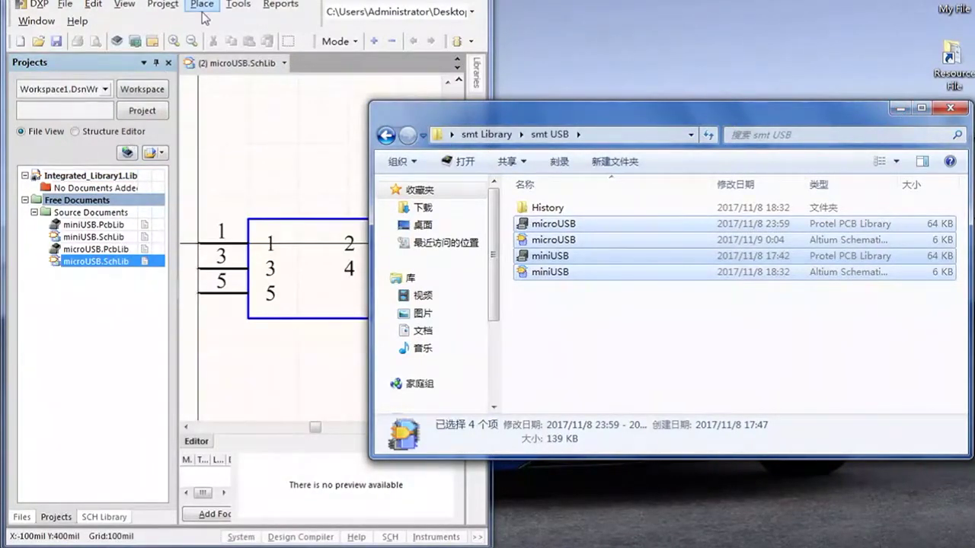
left_click(942, 113)
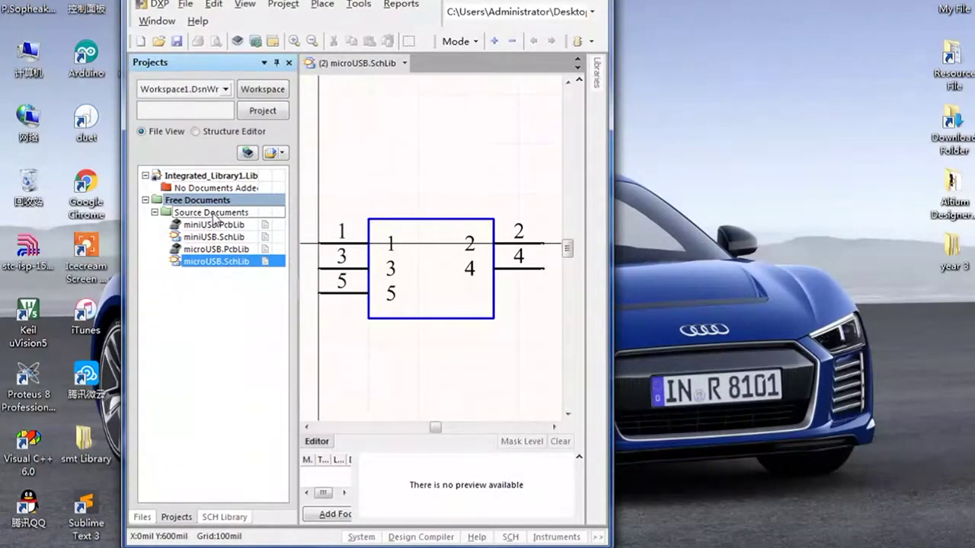
Step: Move the four USB library files under Integrated_Library1, open each in a tab, and maximize the window
left_click_drag(216, 220, 181, 183)
left_click(228, 201)
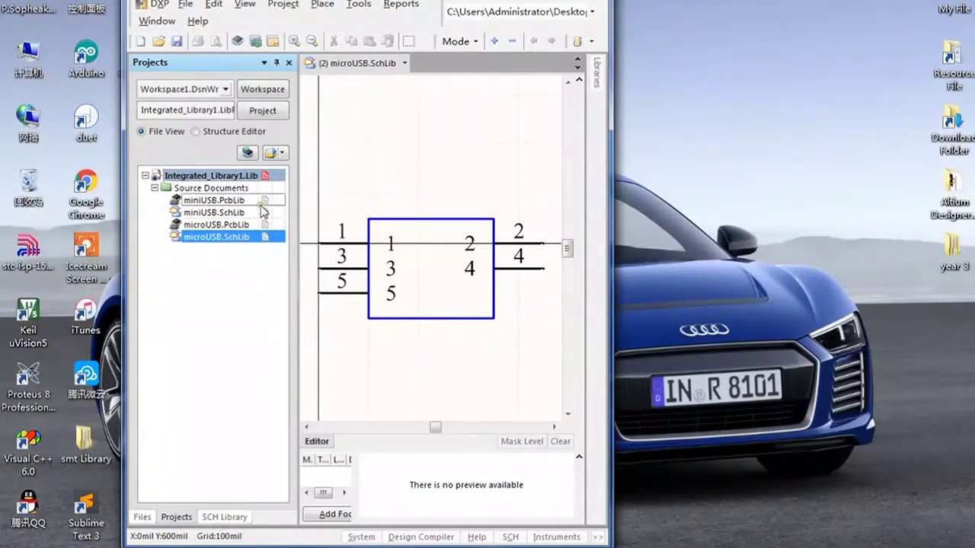
left_click(239, 214)
left_click(228, 237)
left_click(221, 225)
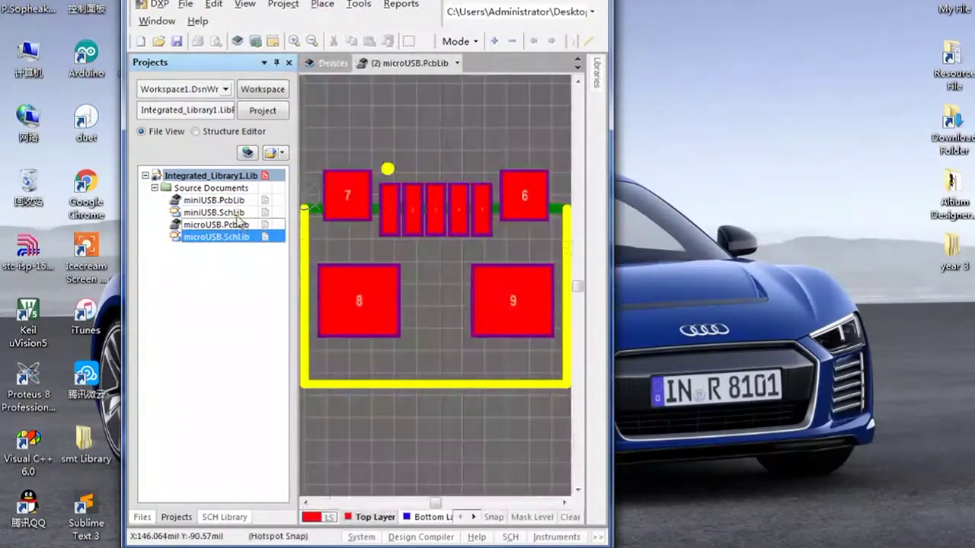
left_click(216, 213)
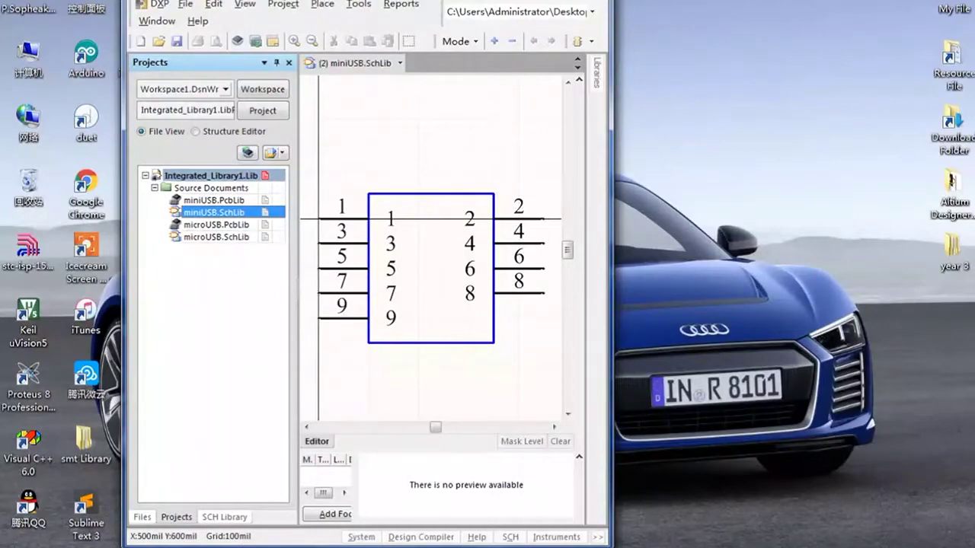
key("super+Up")
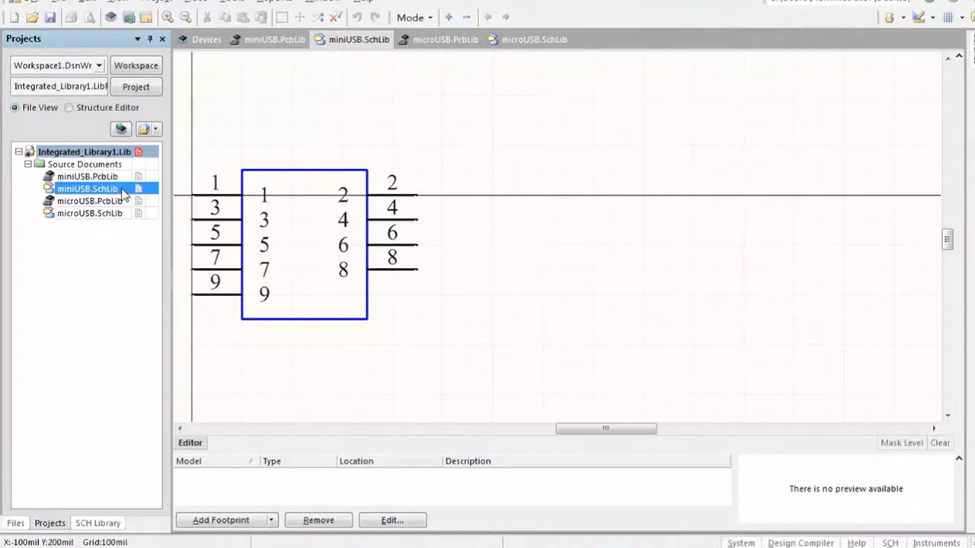
left_click(98, 524)
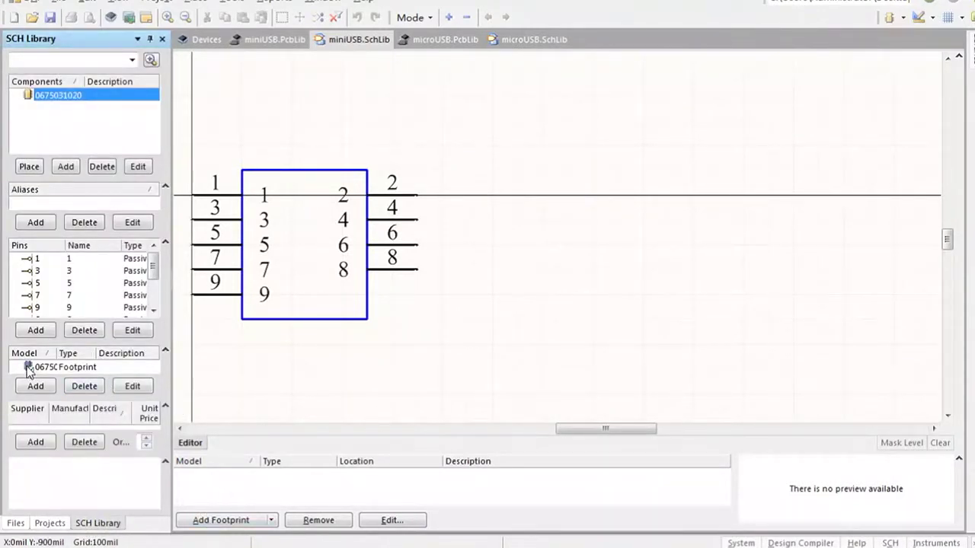
left_click(64, 368)
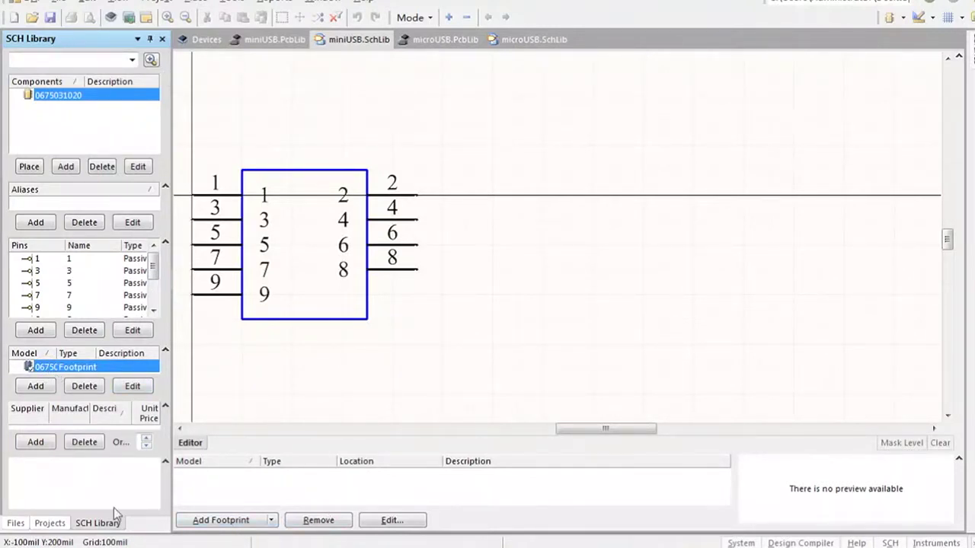
left_click(50, 523)
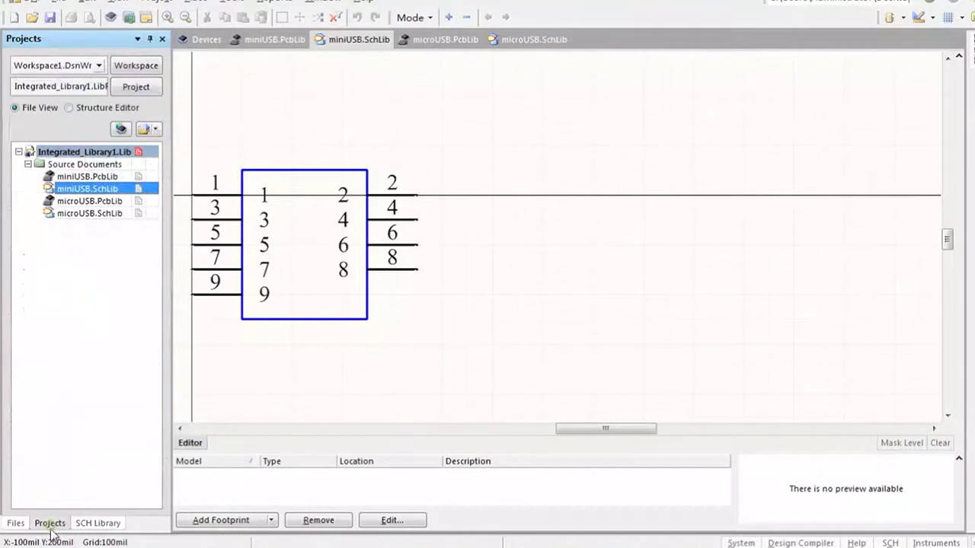
Step: Check the microUSB symbol's footprint model, then choose Save Project for Integrated_Library1.LibPkg
left_click(86, 214)
left_click(112, 524)
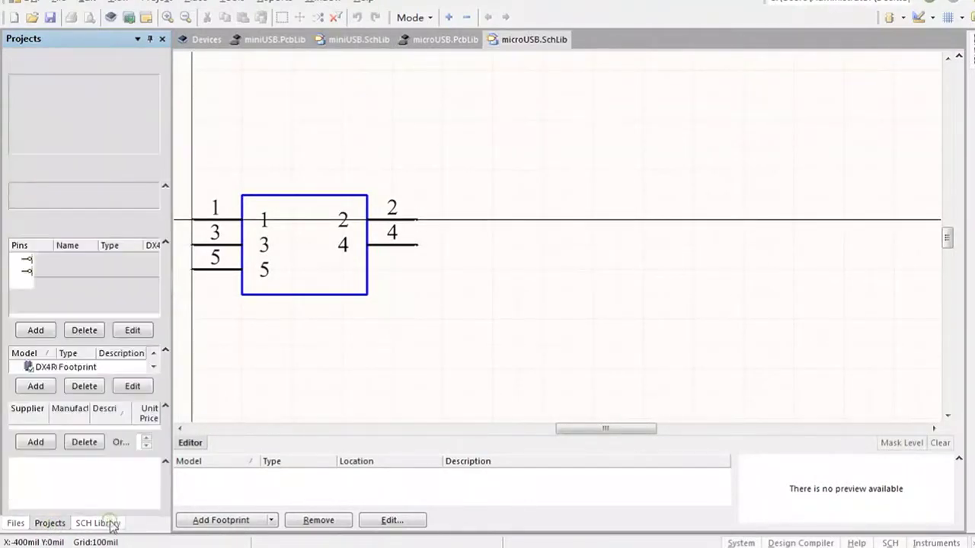
left_click(86, 367)
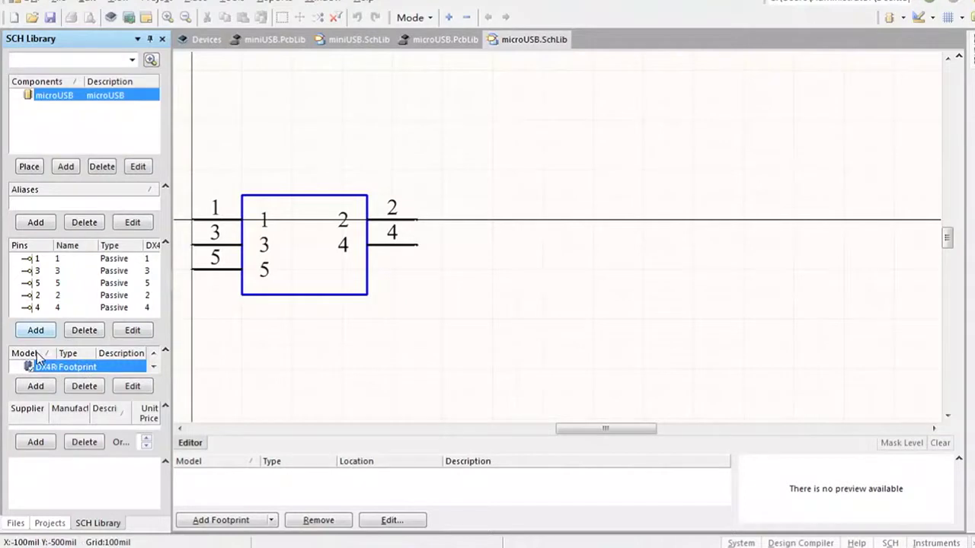
left_click(49, 524)
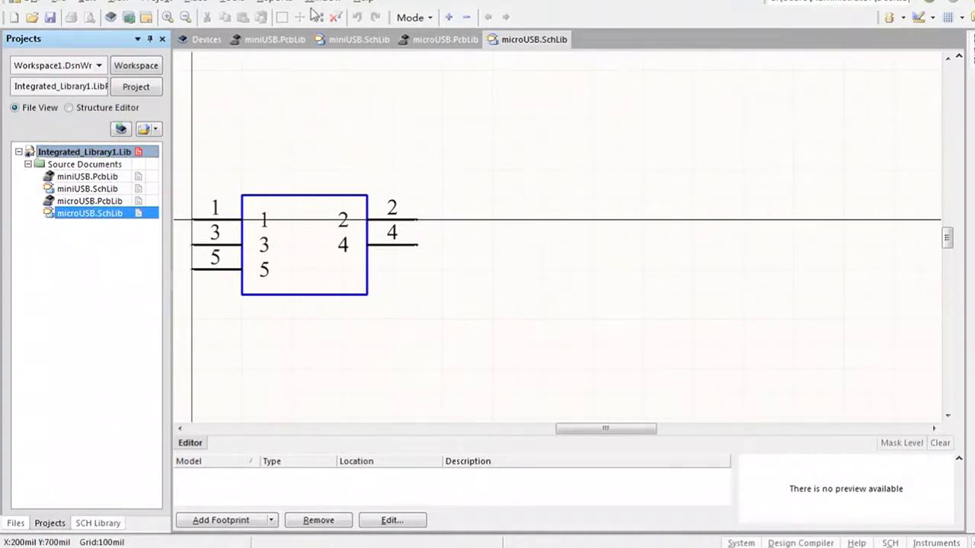
right_click(72, 155)
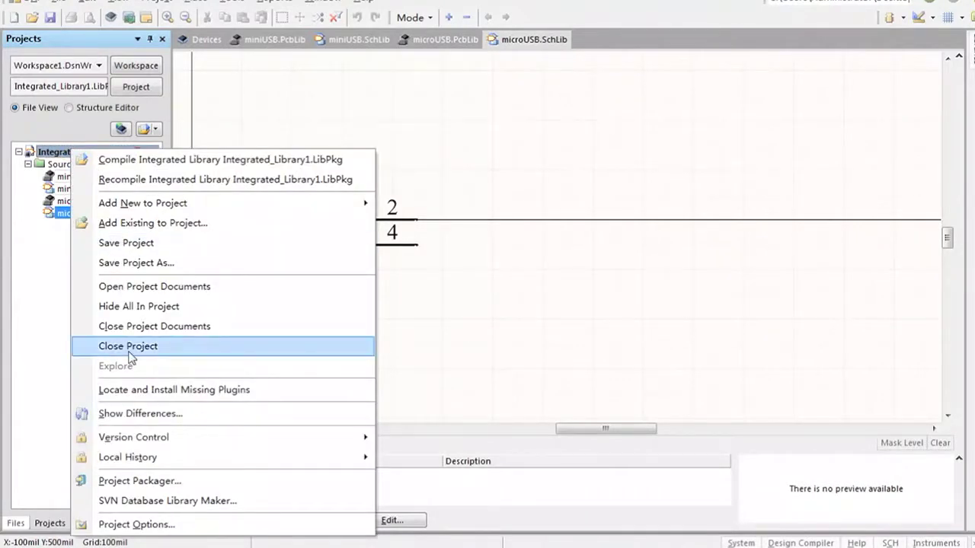
left_click(135, 244)
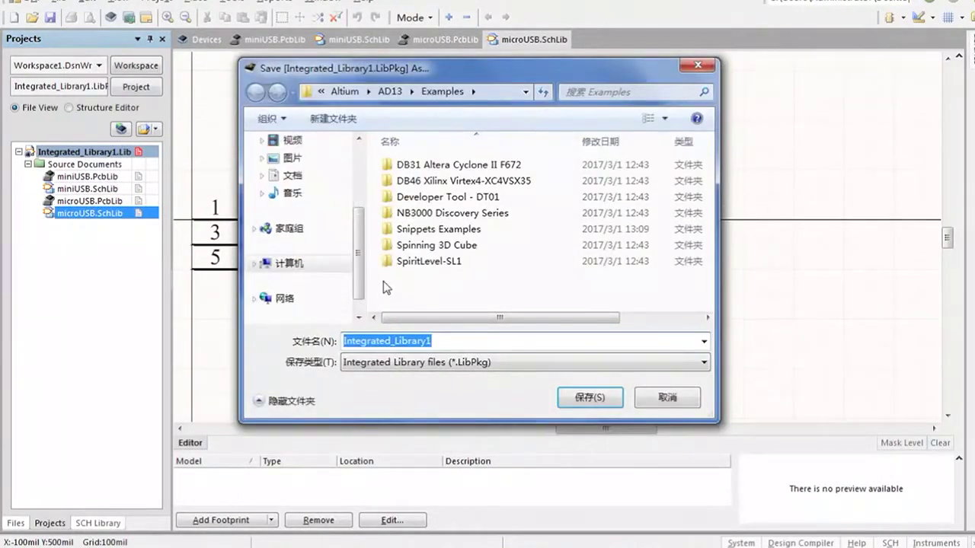
Step: Create a Desktop folder named 'new' and save the project inside it as new.LibPkg
left_click(309, 182)
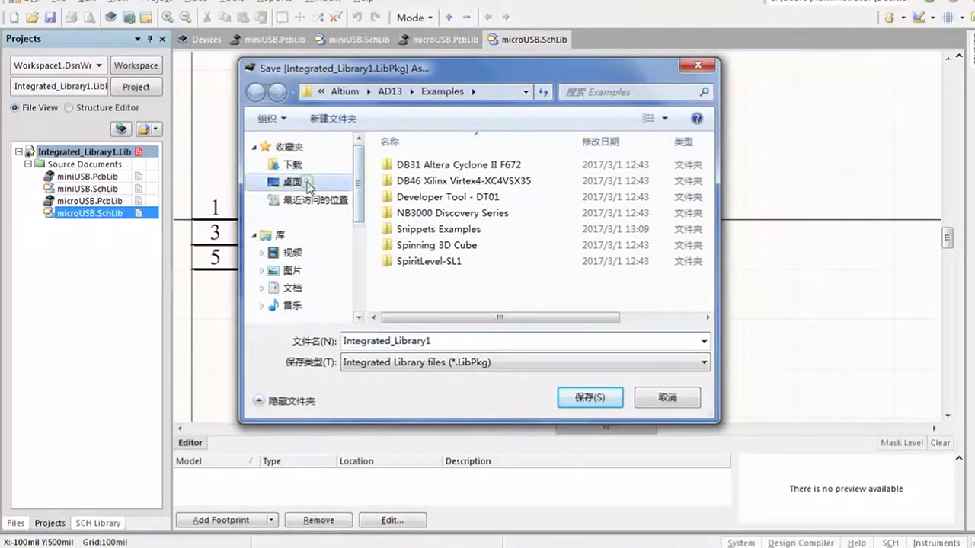
left_click(354, 120)
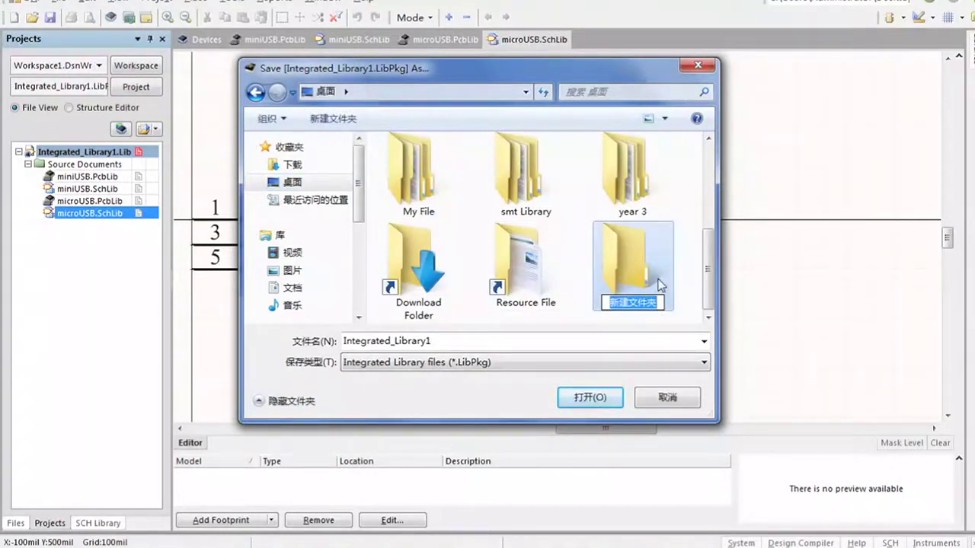
type("new")
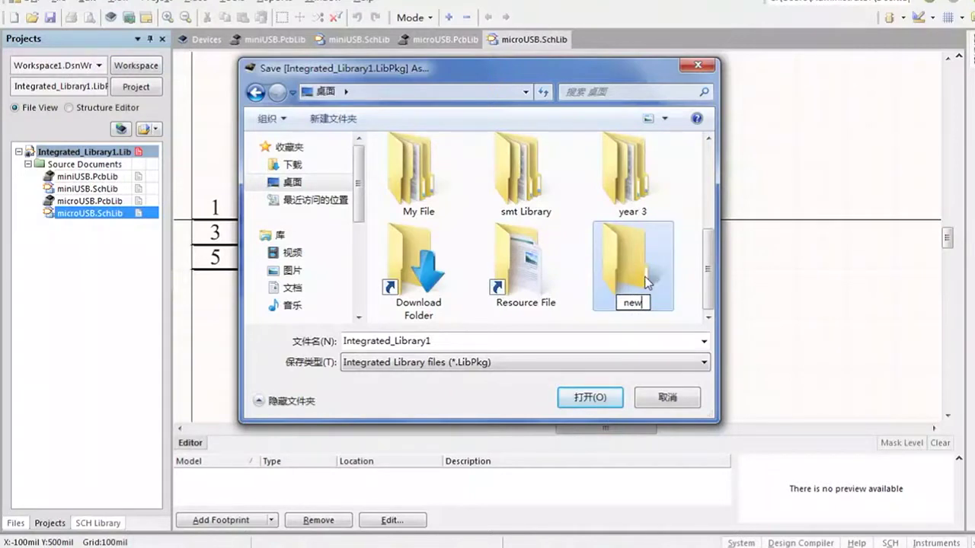
left_click(646, 277)
left_click(591, 399)
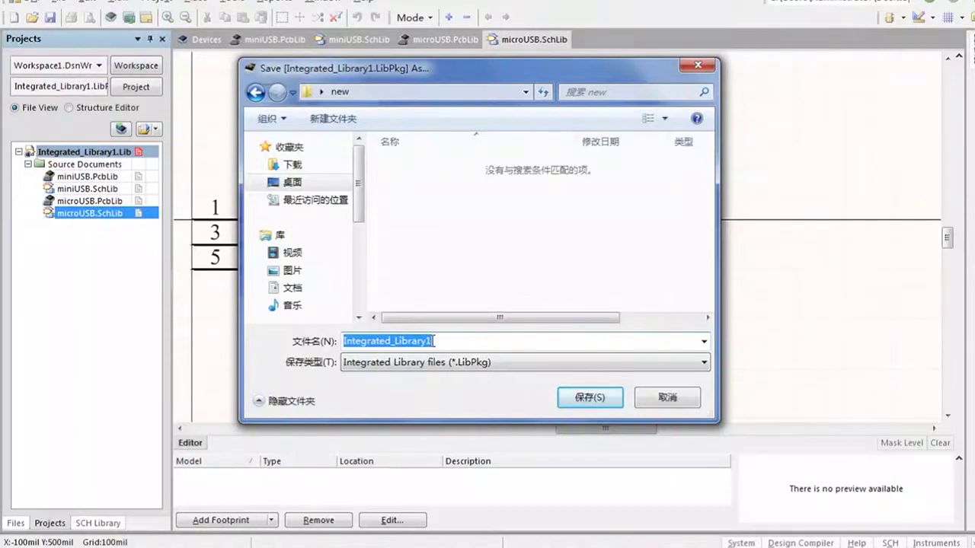
left_click_drag(433, 341, 279, 339)
type("new")
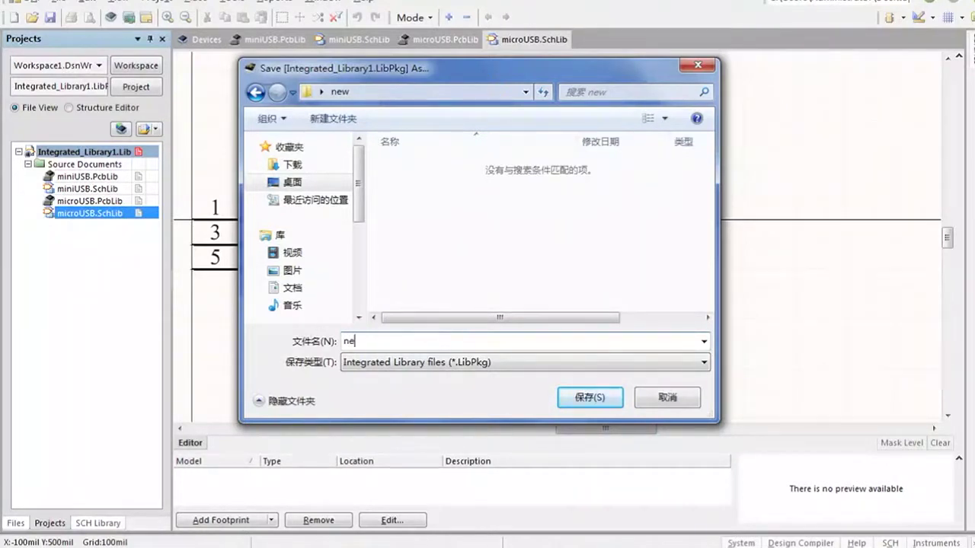
left_click(574, 400)
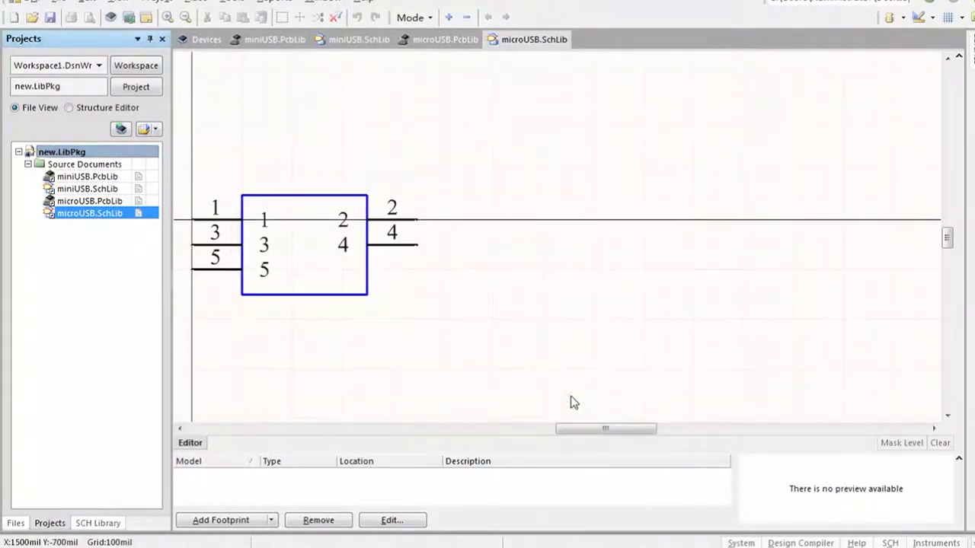
left_click_drag(415, 4, 356, 114)
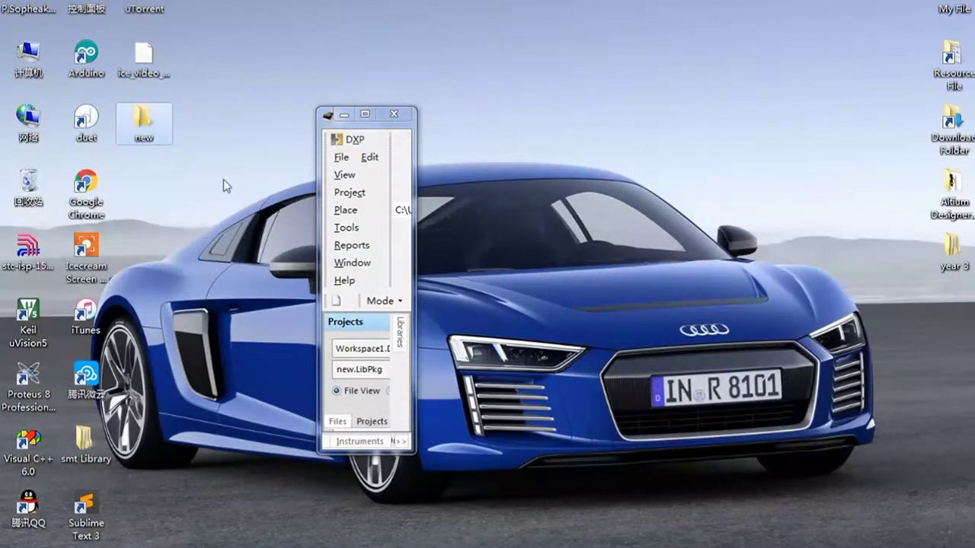
left_click(367, 116)
left_click(366, 114)
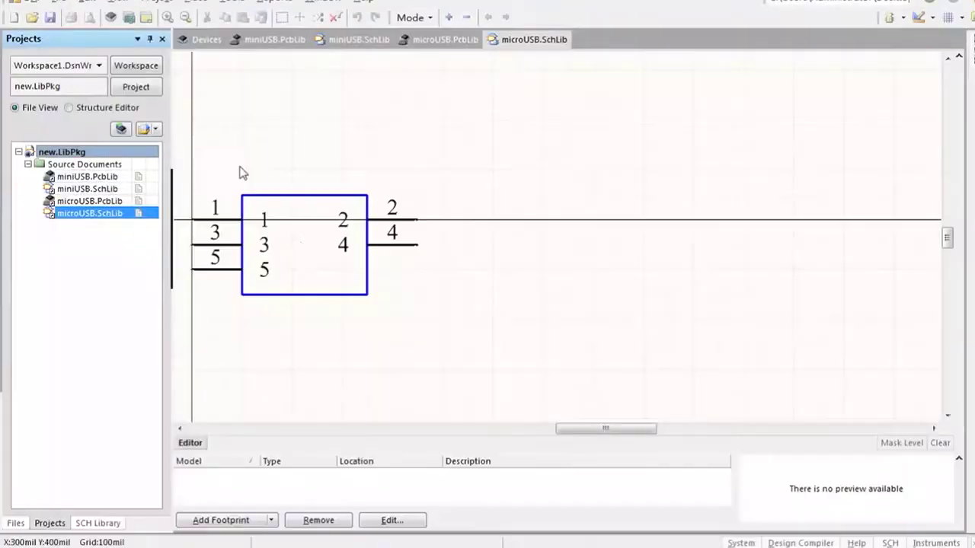
Step: Compile new.LibPkg as an integrated library and preview NE555DR in the Libraries panel
right_click(81, 153)
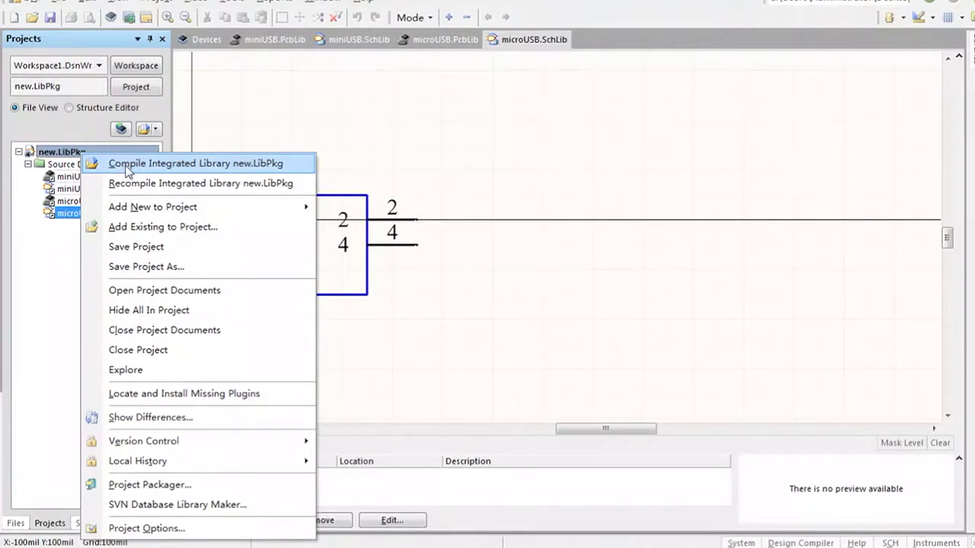
left_click(127, 164)
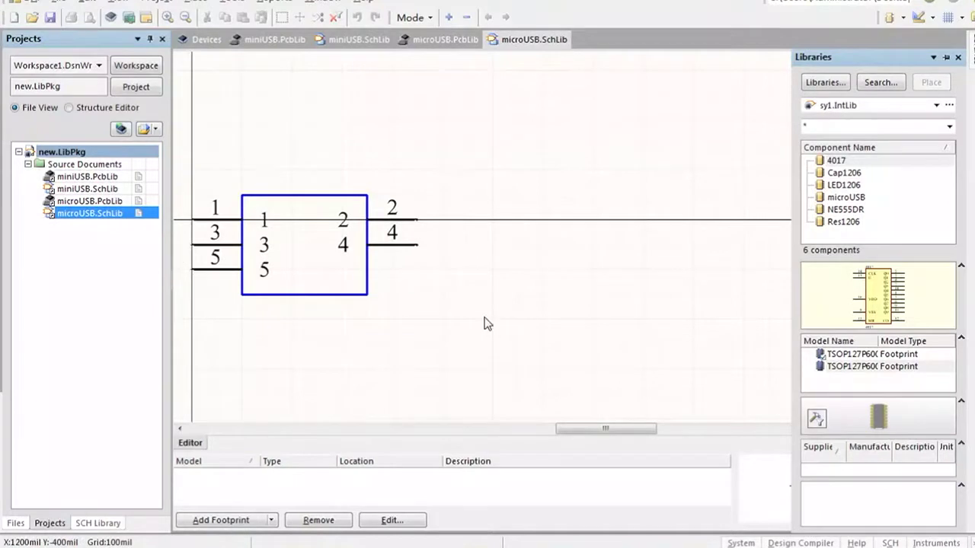
left_click(876, 211)
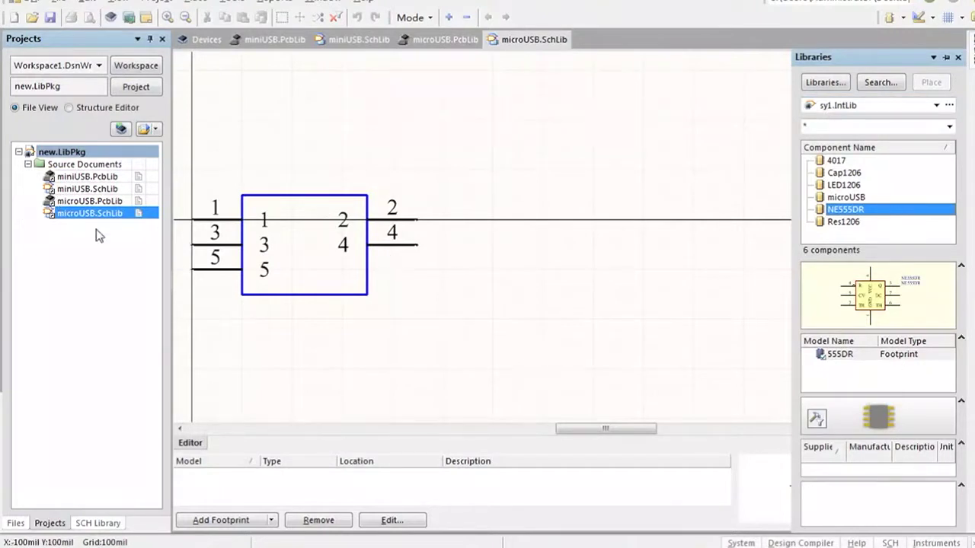
Step: Confirm in the Available Libraries list that new.IntLib is installed
left_click(825, 82)
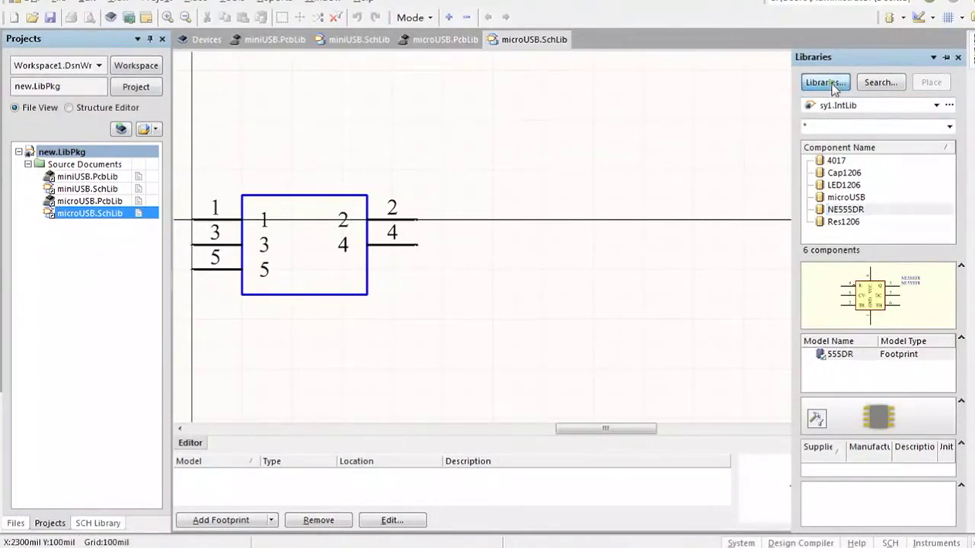
left_click_drag(862, 180, 860, 375)
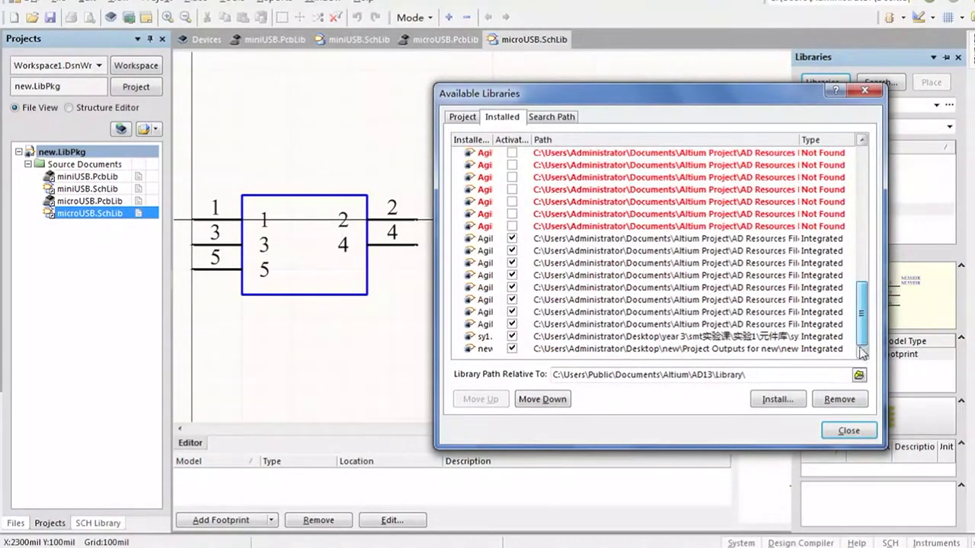
left_click(480, 350)
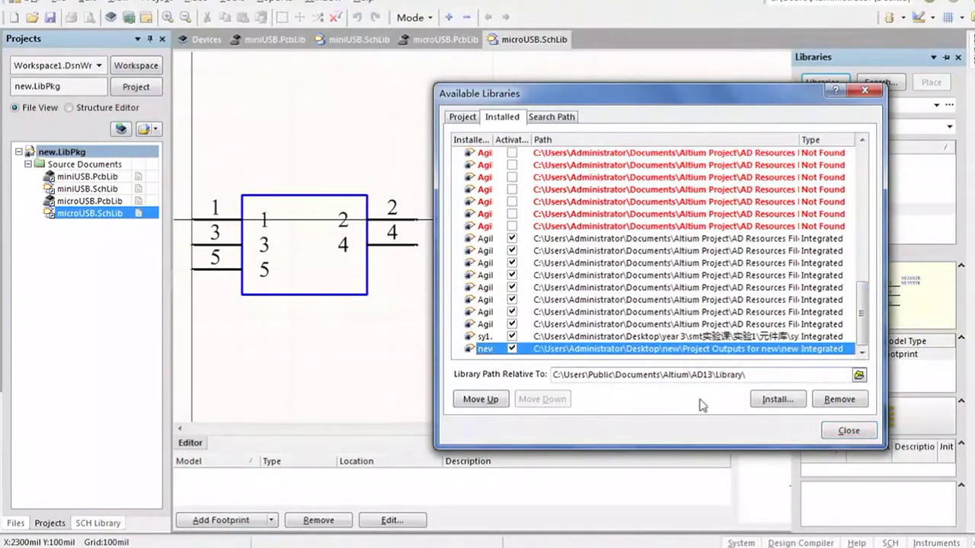
left_click(849, 431)
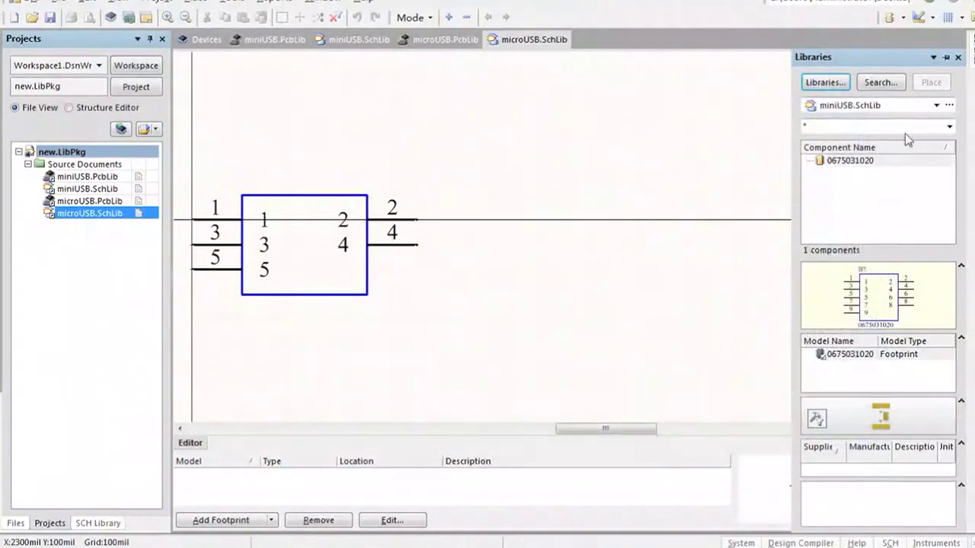
left_click(936, 105)
scroll(876, 228, "down", 5)
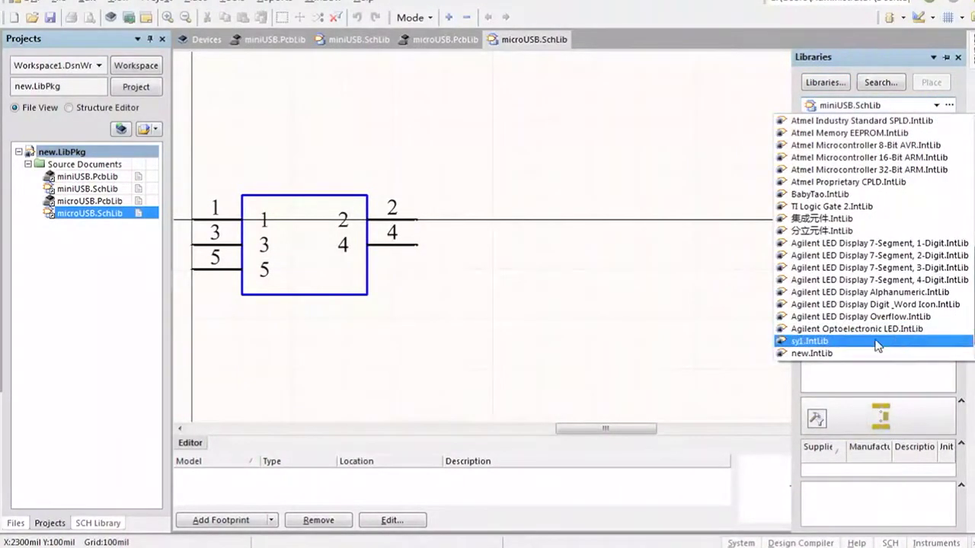
left_click(812, 355)
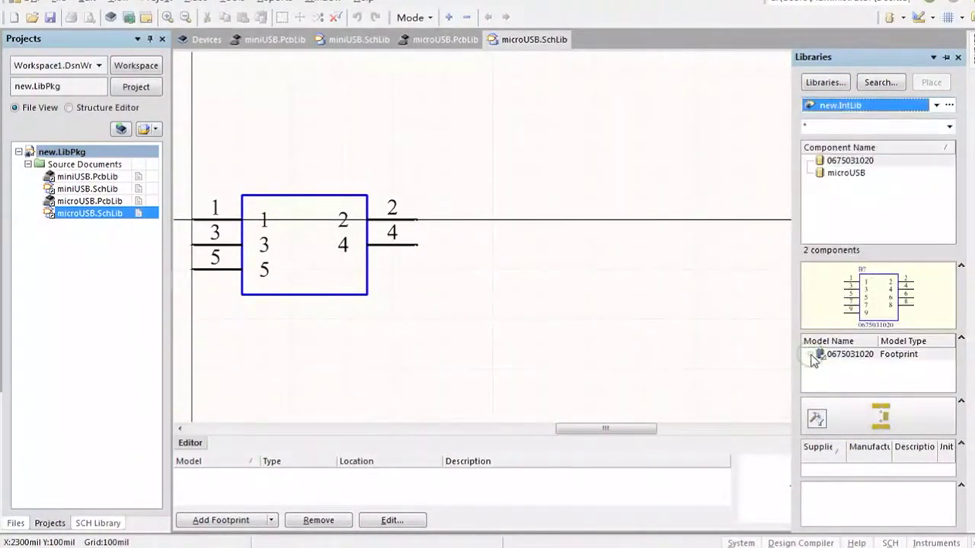
left_click(848, 173)
left_click(850, 161)
left_click(847, 173)
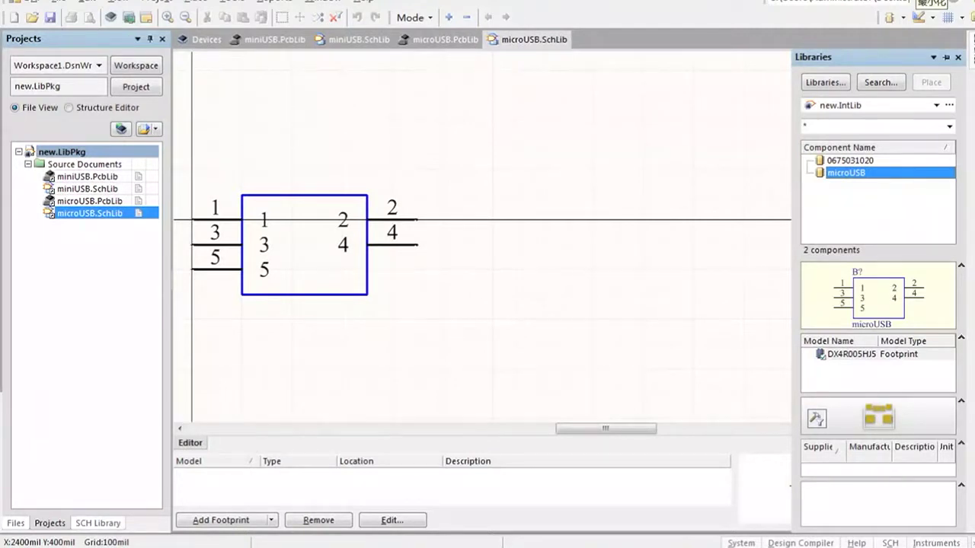
left_click(922, 2)
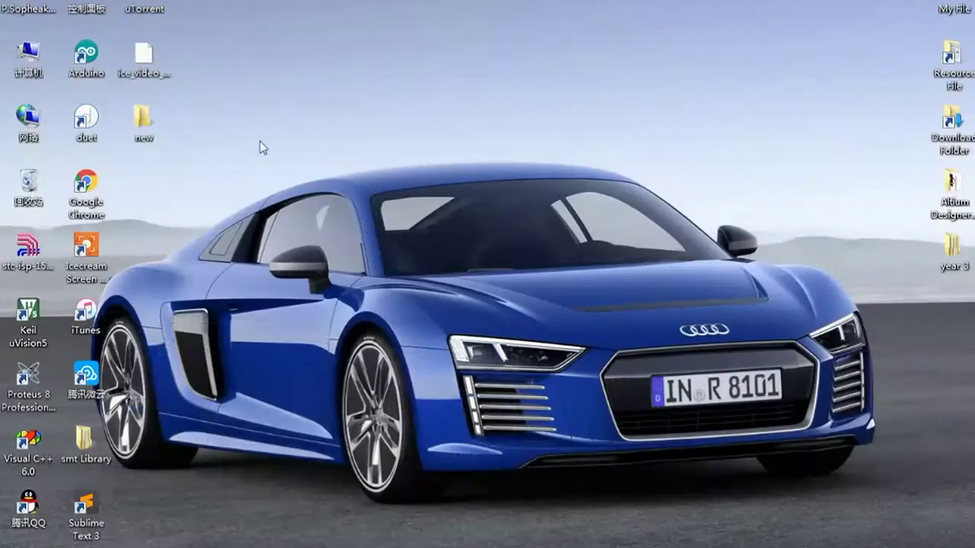
Step: Open the desktop 'new' folder and its Project Outputs for new subfolder to find new.IntLib
double_click(149, 142)
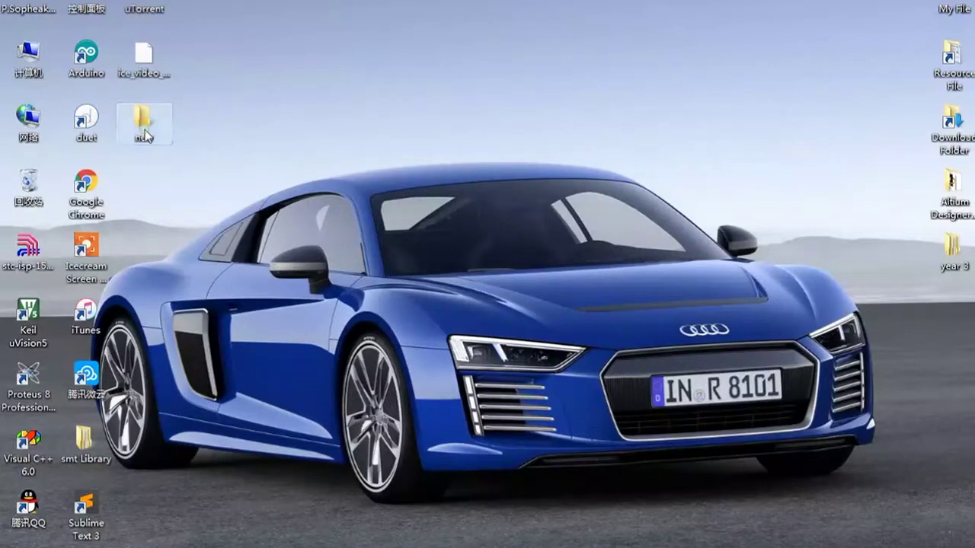
left_click_drag(604, 124, 384, 42)
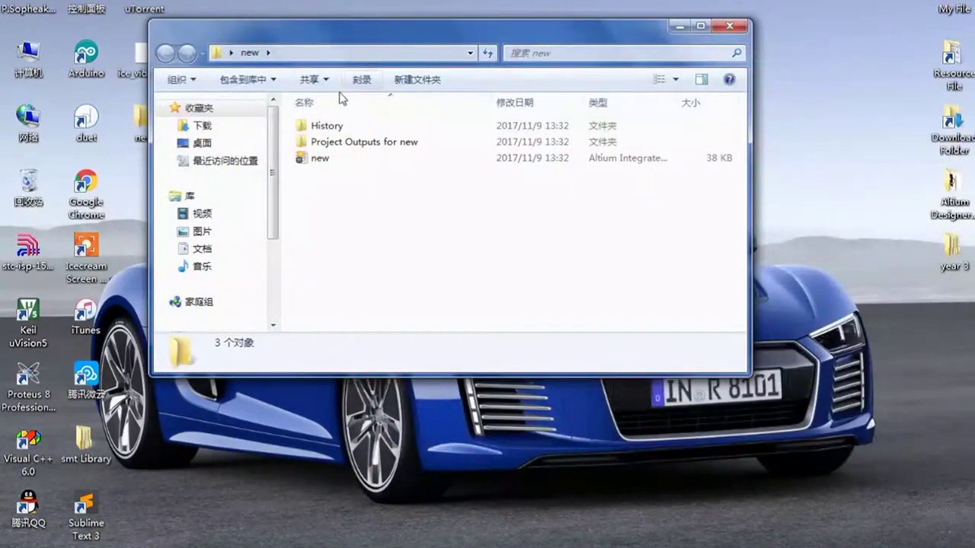
double_click(339, 144)
left_click_drag(324, 205, 491, 115)
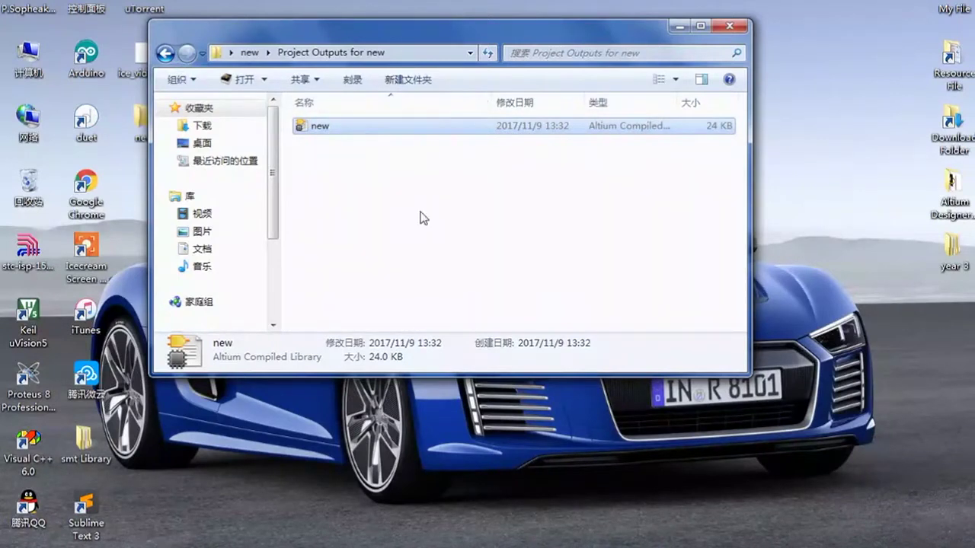
left_click(446, 206)
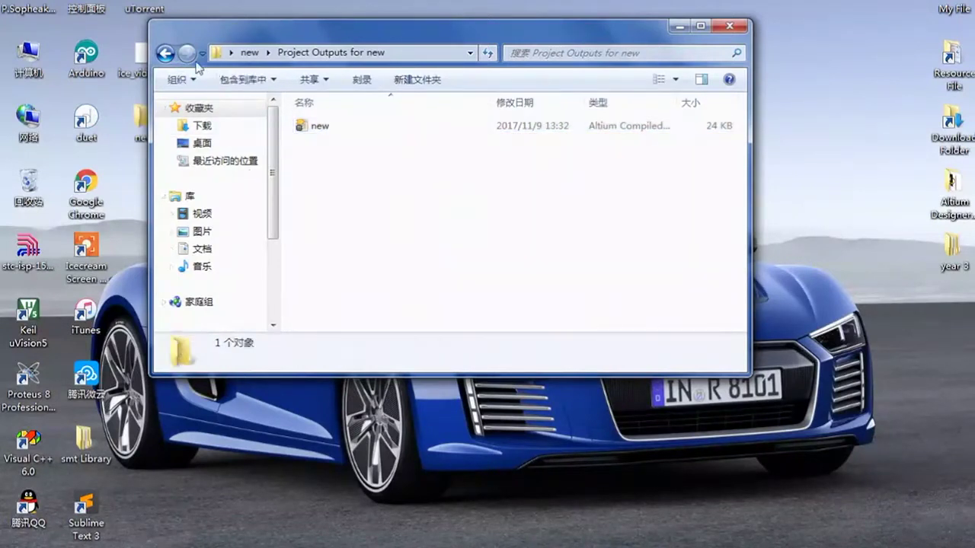